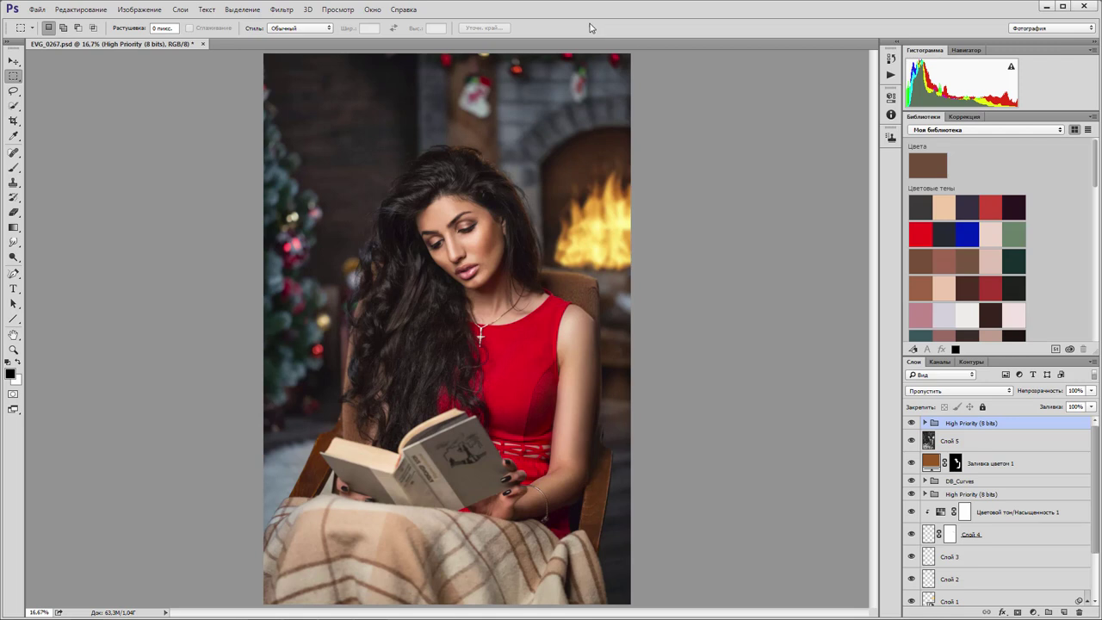
- Switch Photoshop to the Фотография workspace from the workspace switcher
left_click(1067, 33)
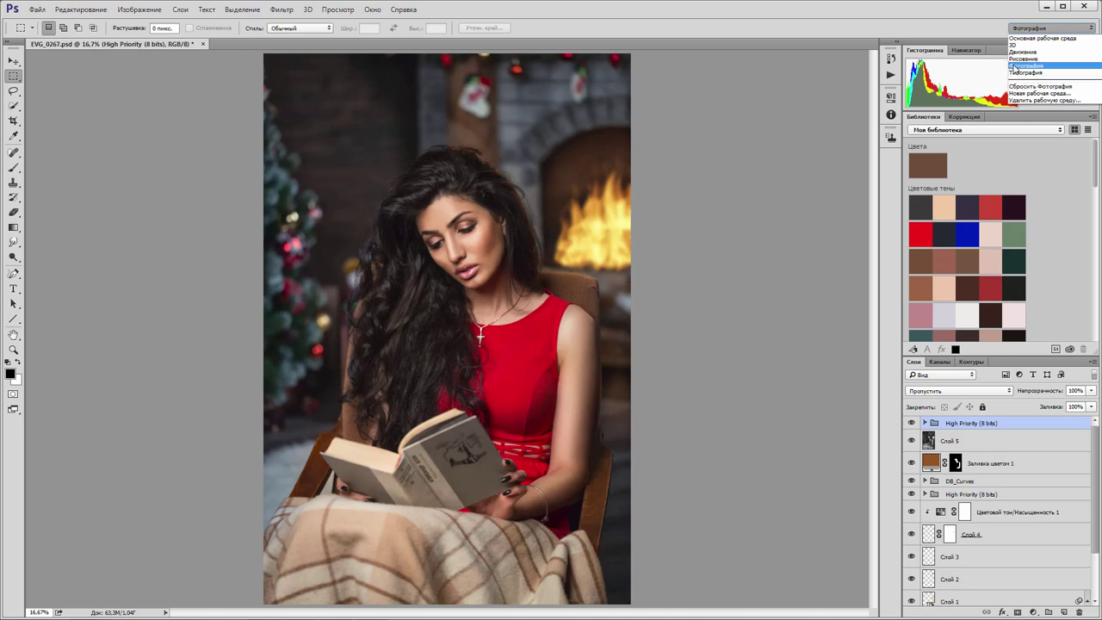
left_click(1014, 67)
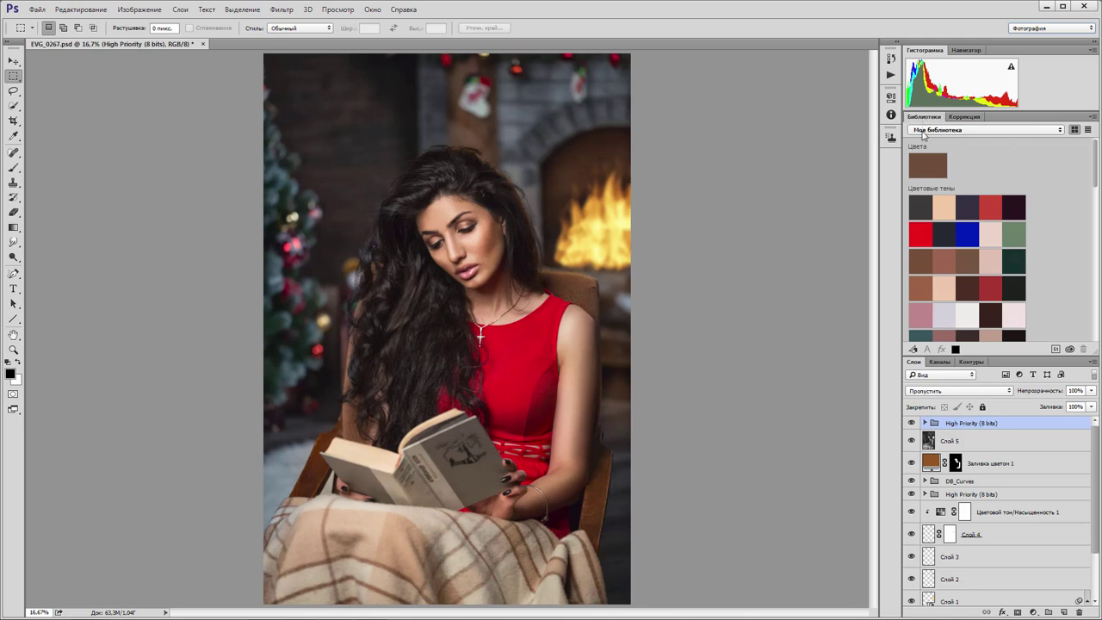
- Dock Libraries as an icon and close Навигатор, leaving Histogram beside Corrections and Layers
left_click_drag(923, 119, 892, 169)
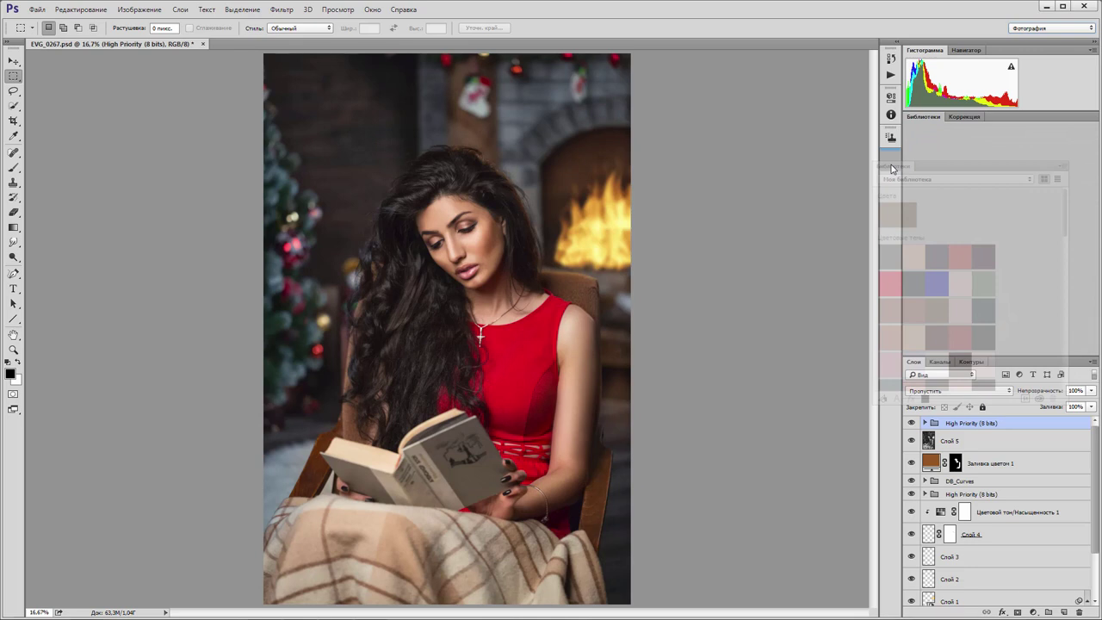
left_click_drag(891, 169, 891, 167)
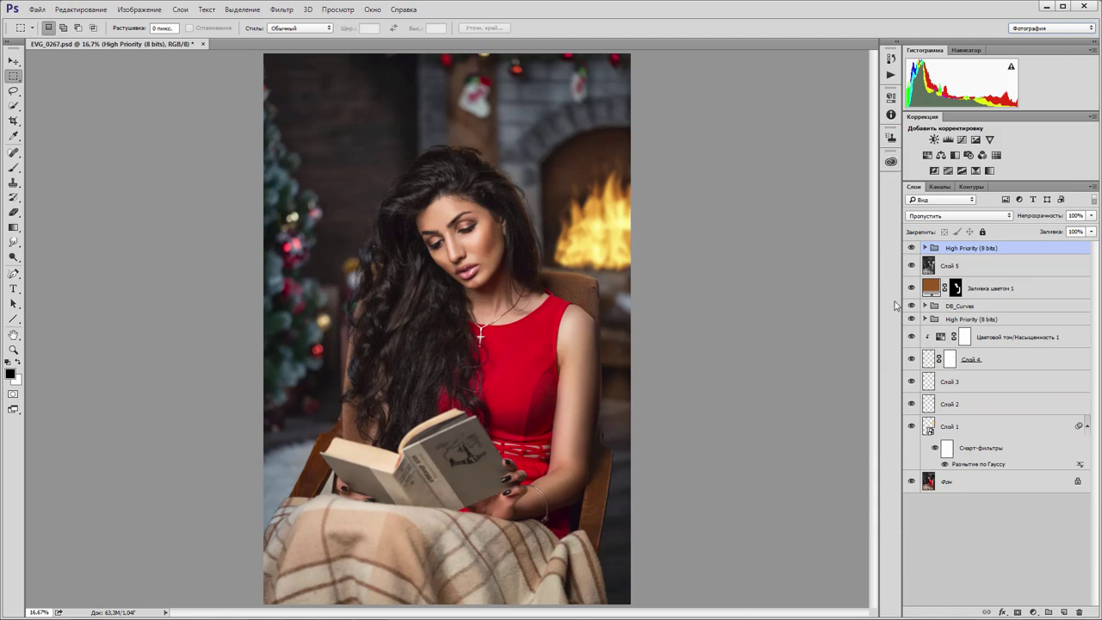
left_click(966, 49)
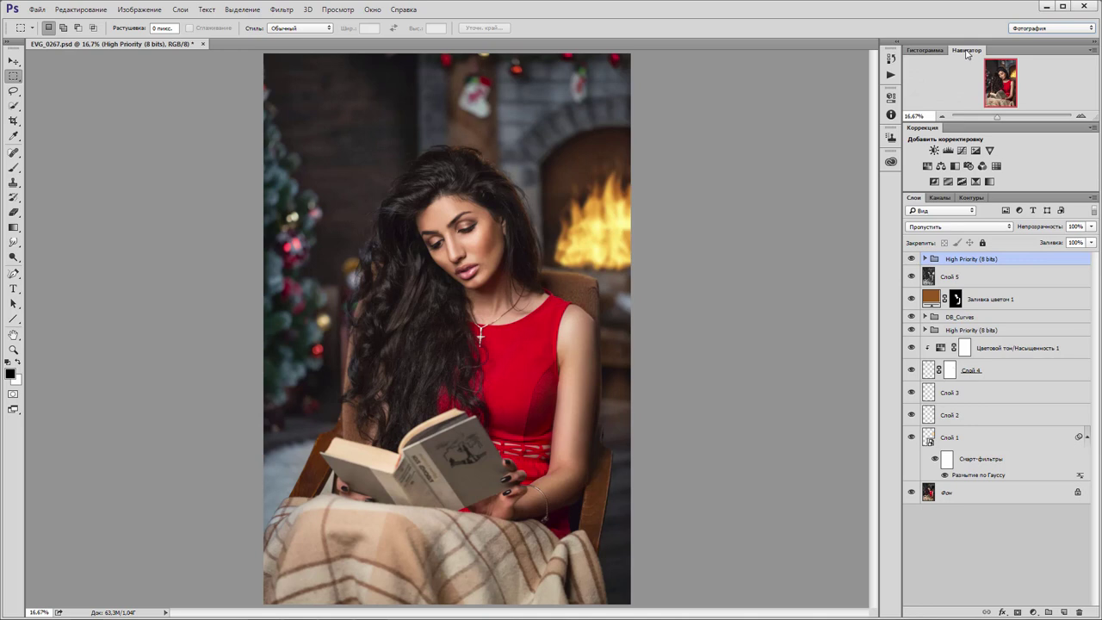
right_click(966, 51)
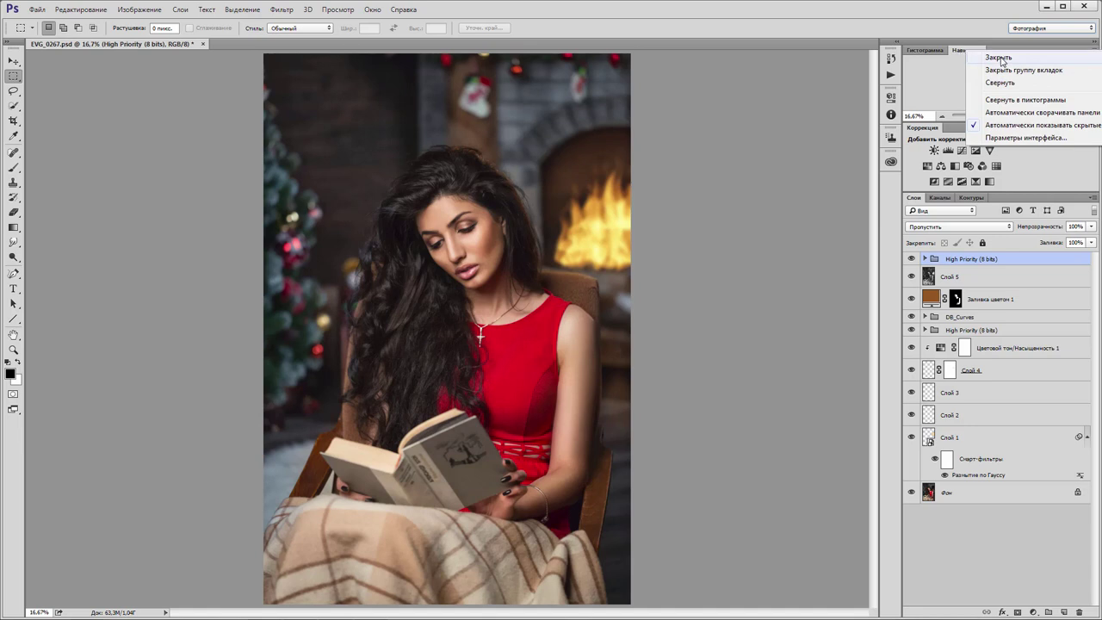
left_click(999, 58)
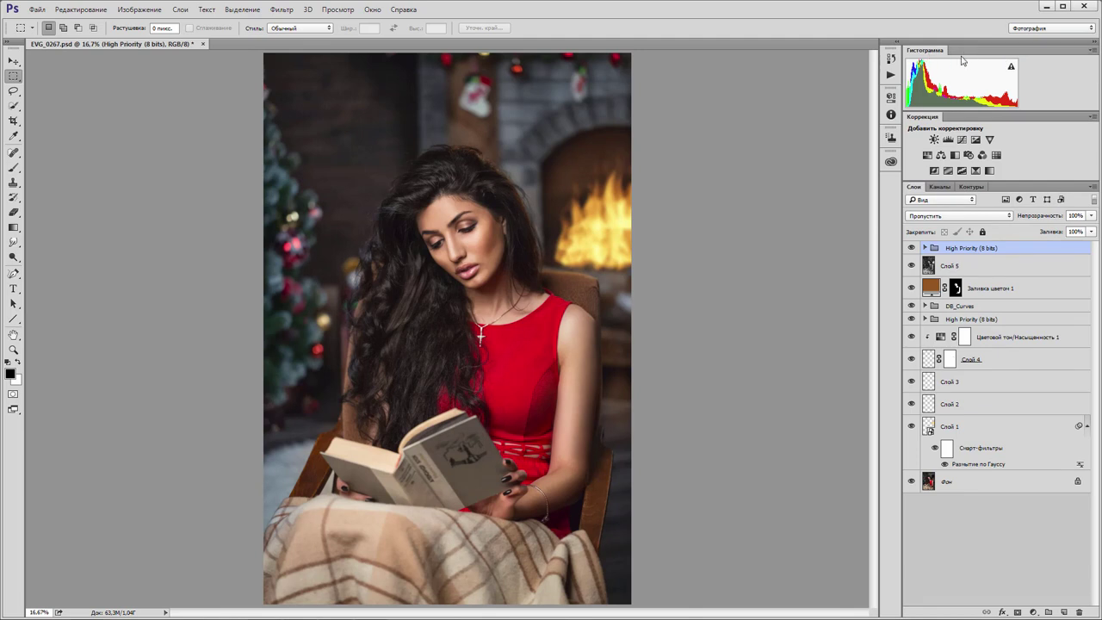
- Open Инфо from the Окно menu as a floating group with Properties
left_click(373, 11)
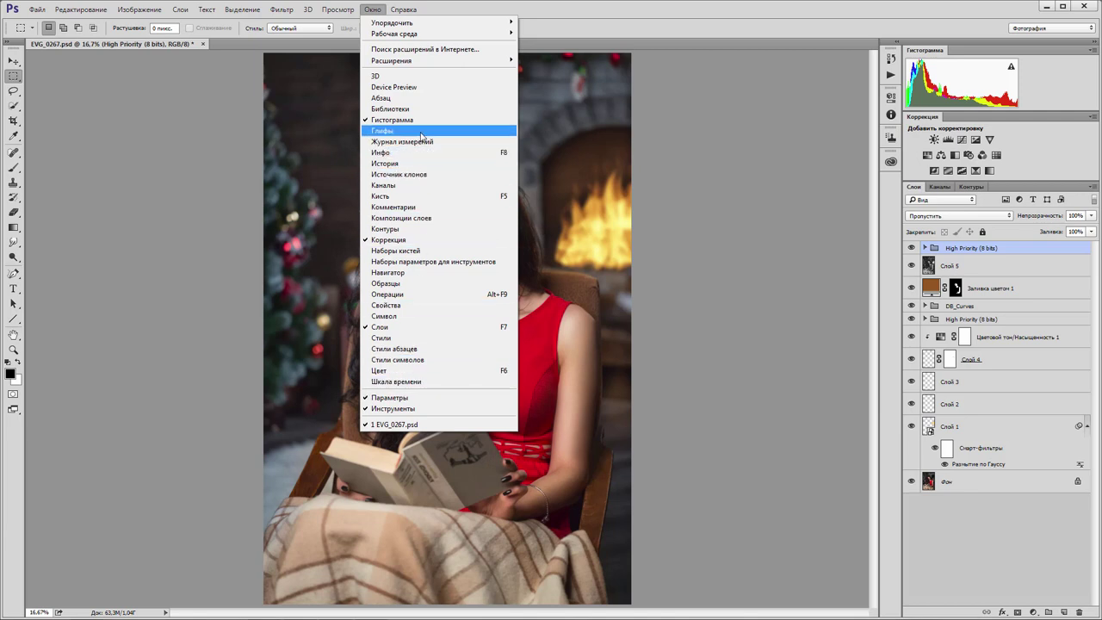
left_click(383, 155)
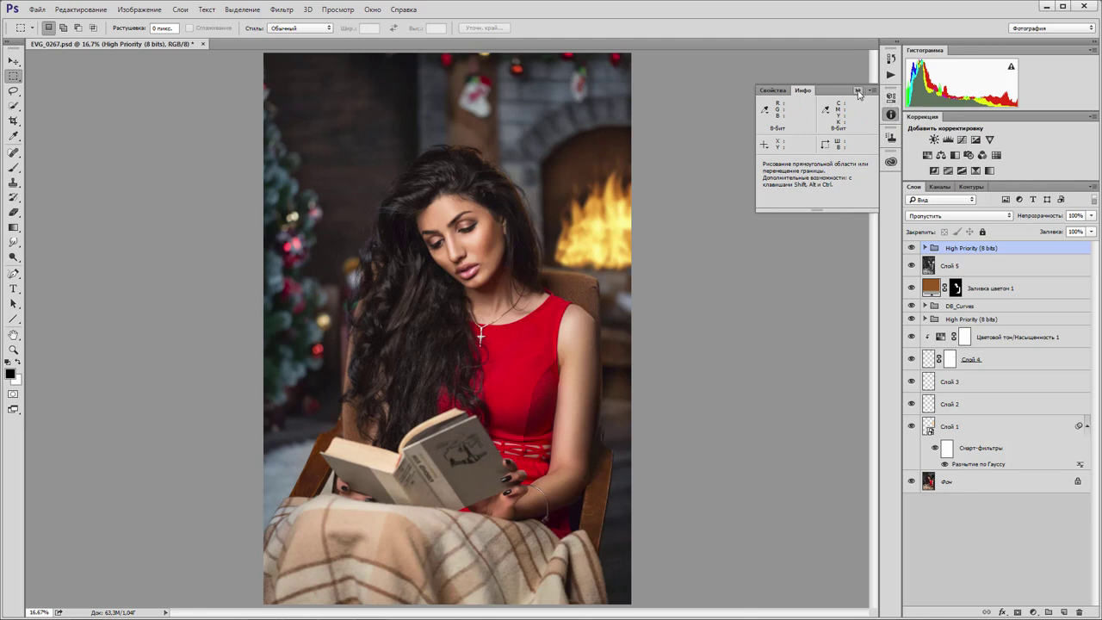
- Collapse the floating Info panel to the dock, check Properties and Actions, then expand History
left_click(858, 90)
left_click(891, 98)
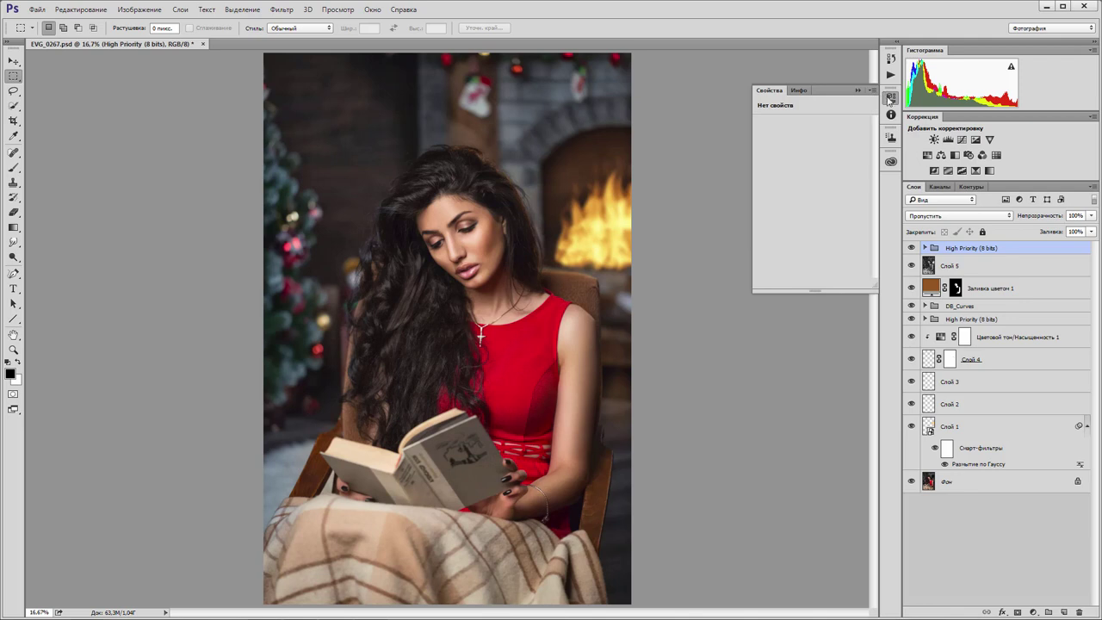
left_click(892, 100)
left_click(892, 100)
left_click(892, 100)
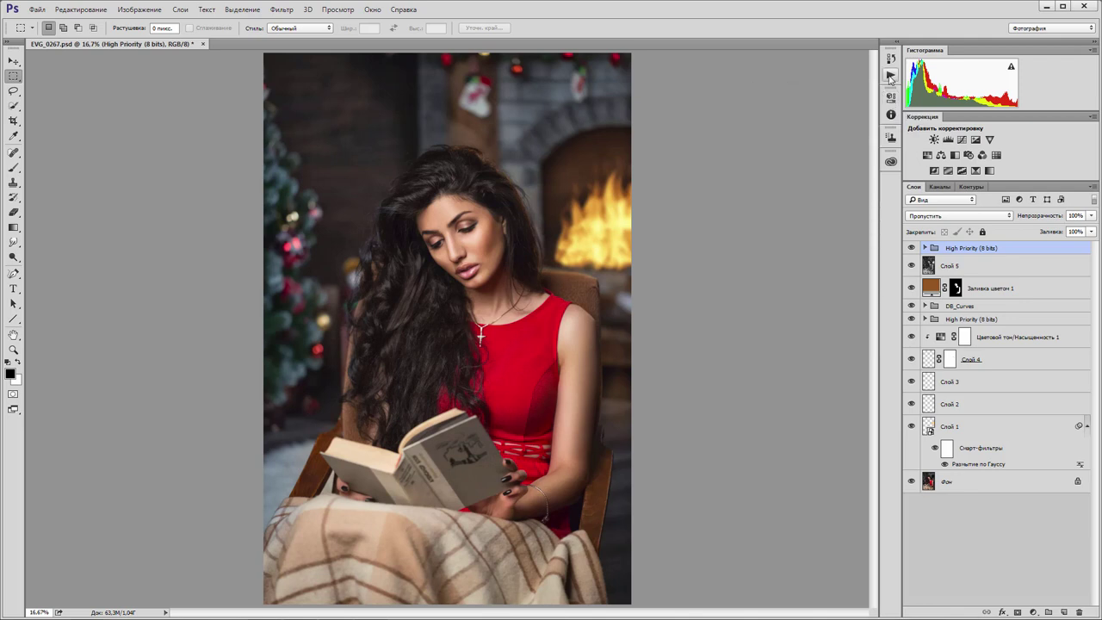
left_click(890, 76)
left_click(890, 77)
left_click(891, 60)
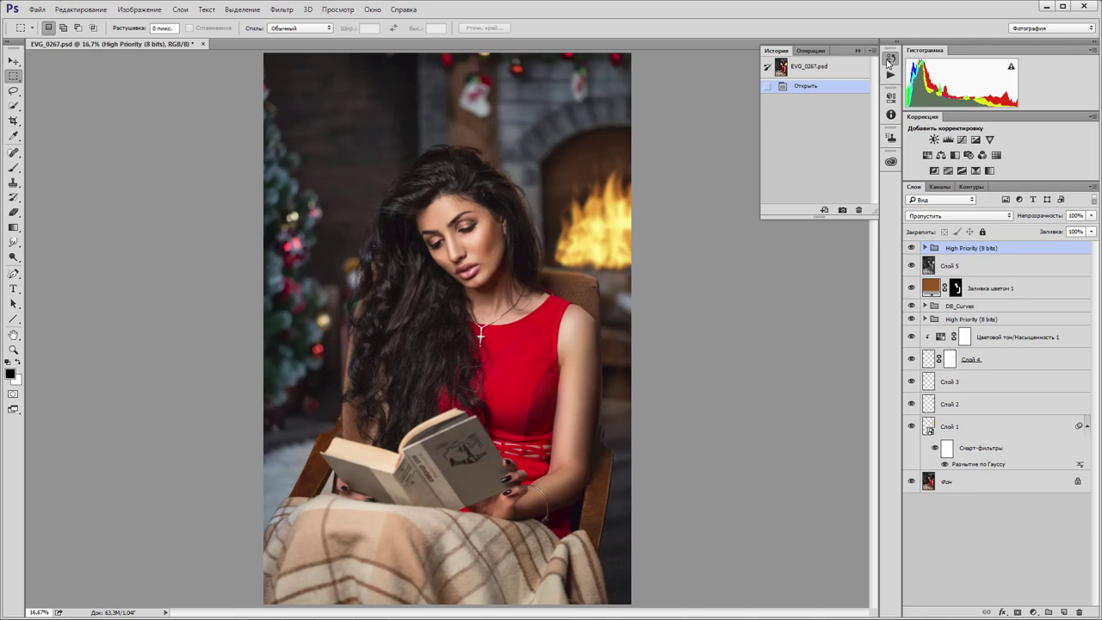
- Collapse History back into the dock and drag Properties onto the Гистограмма header
left_click(889, 62)
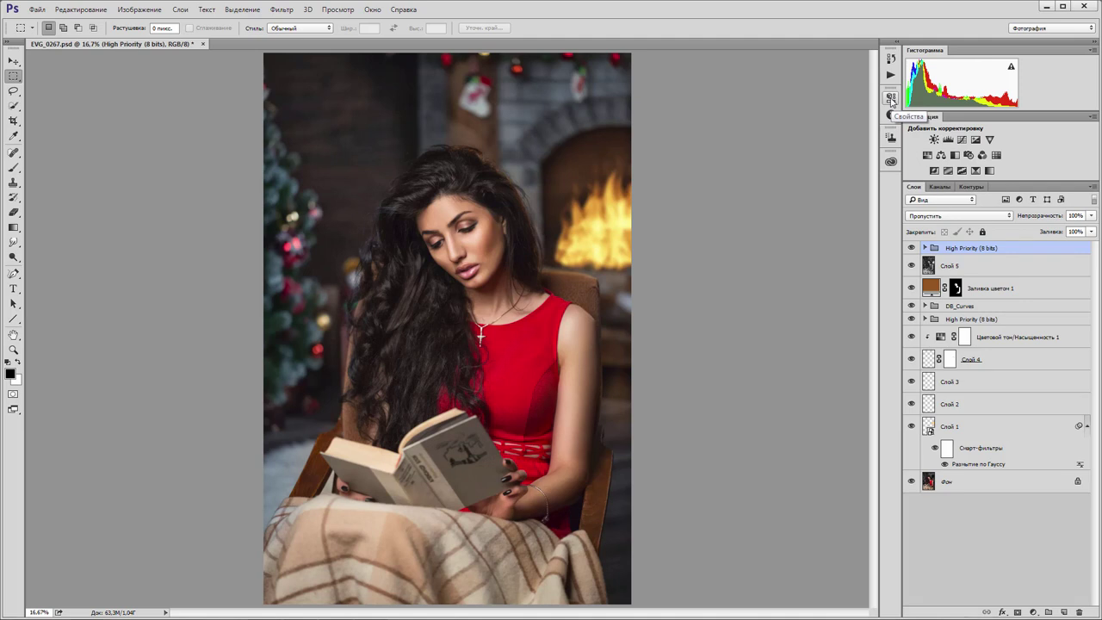
left_click_drag(891, 98, 972, 57)
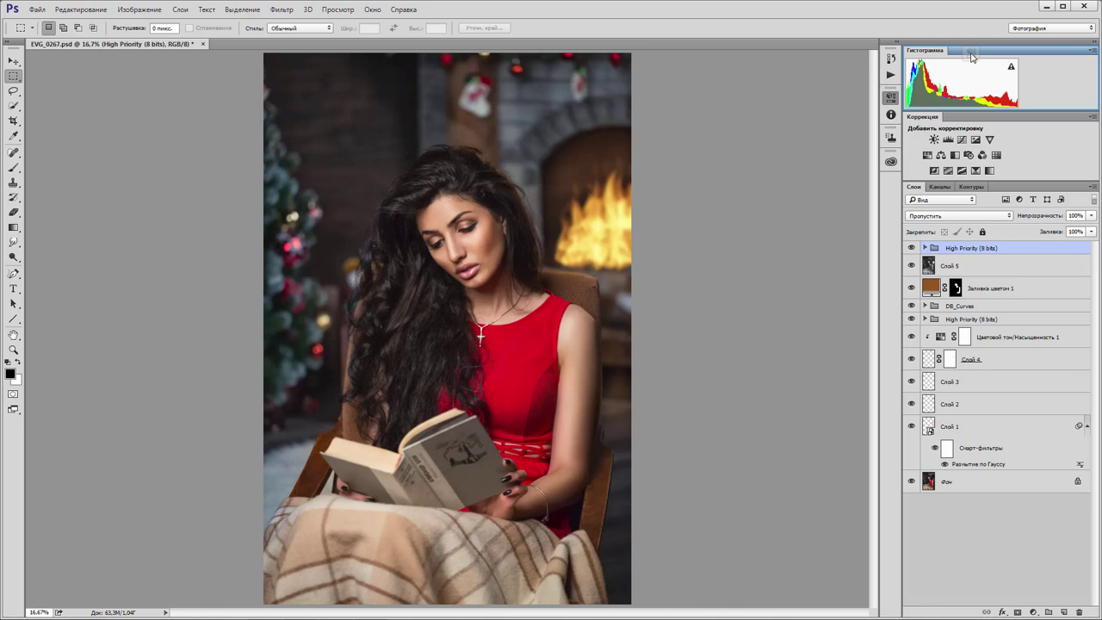
- Dock Properties and Info as tabs in the Histogram group, then close the Свойства tab
left_click_drag(971, 56, 971, 56)
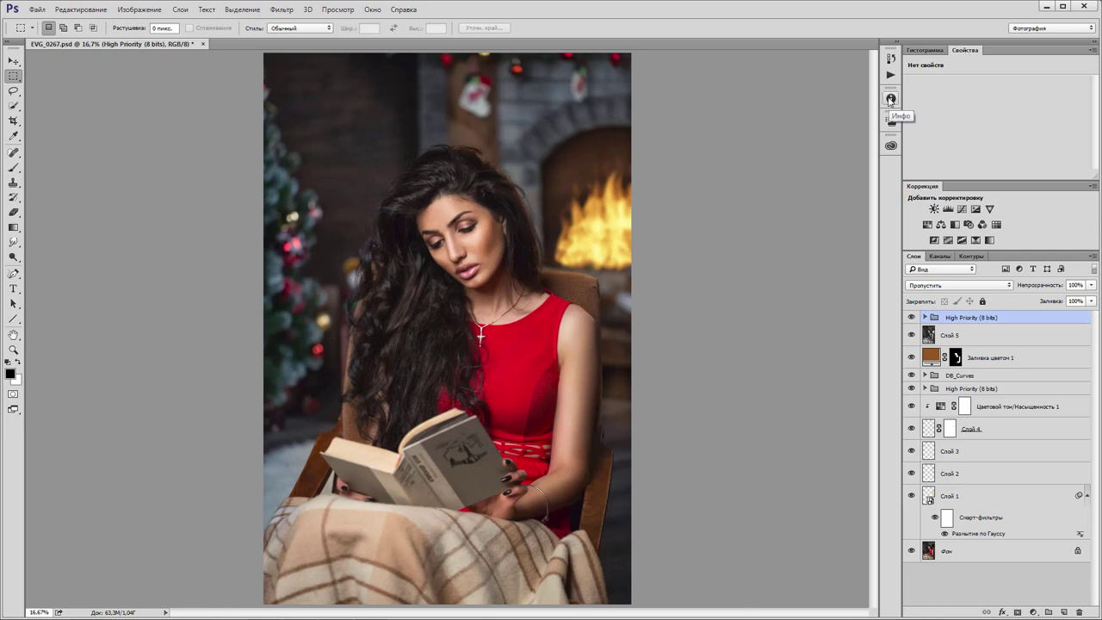
mouse_move(890, 101)
left_mouse_down()
mouse_move(996, 75)
mouse_move(998, 57)
left_mouse_up()
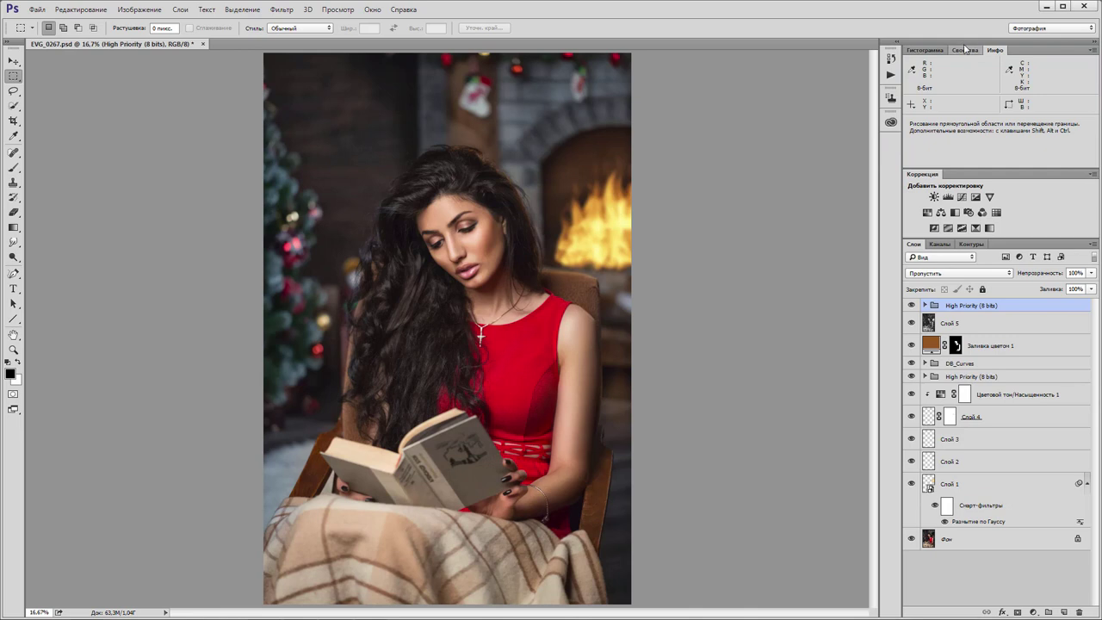
left_click(965, 50)
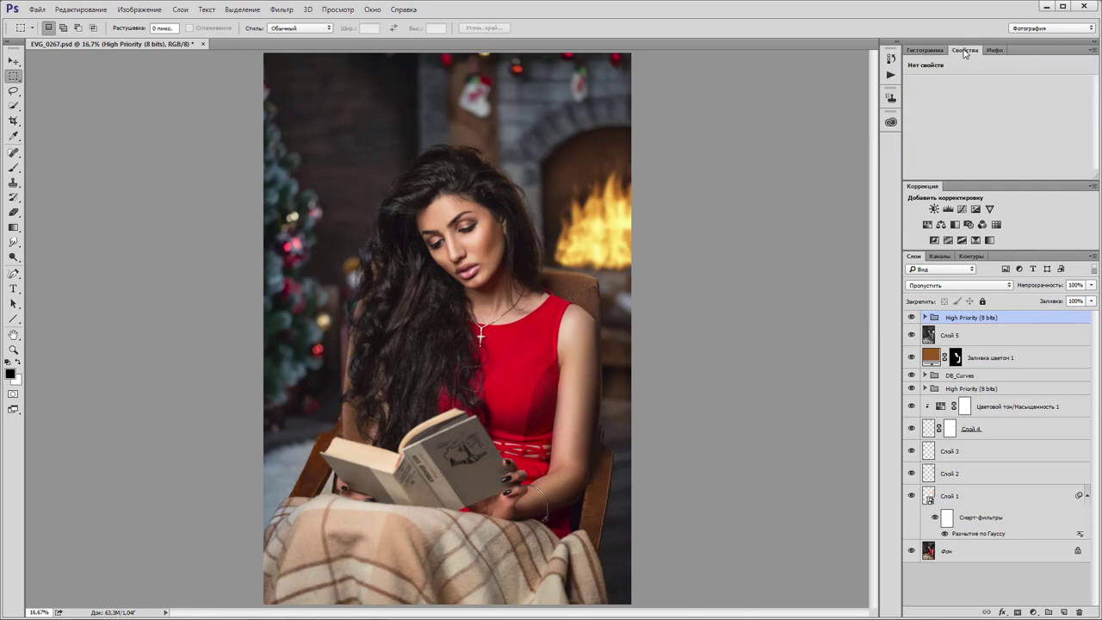
right_click(965, 53)
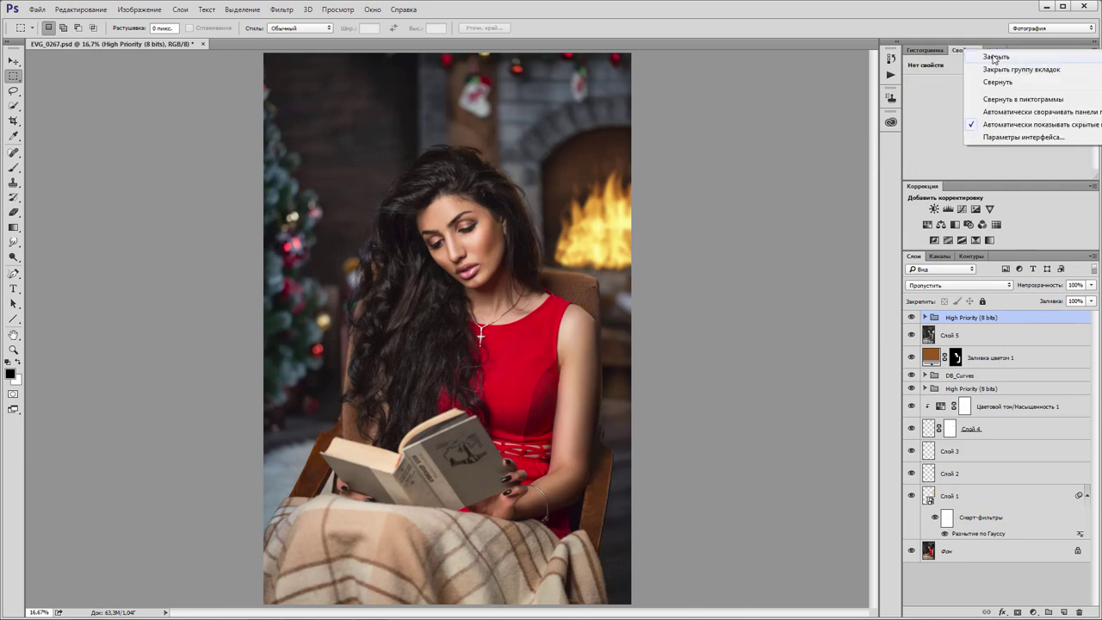
left_click(994, 57)
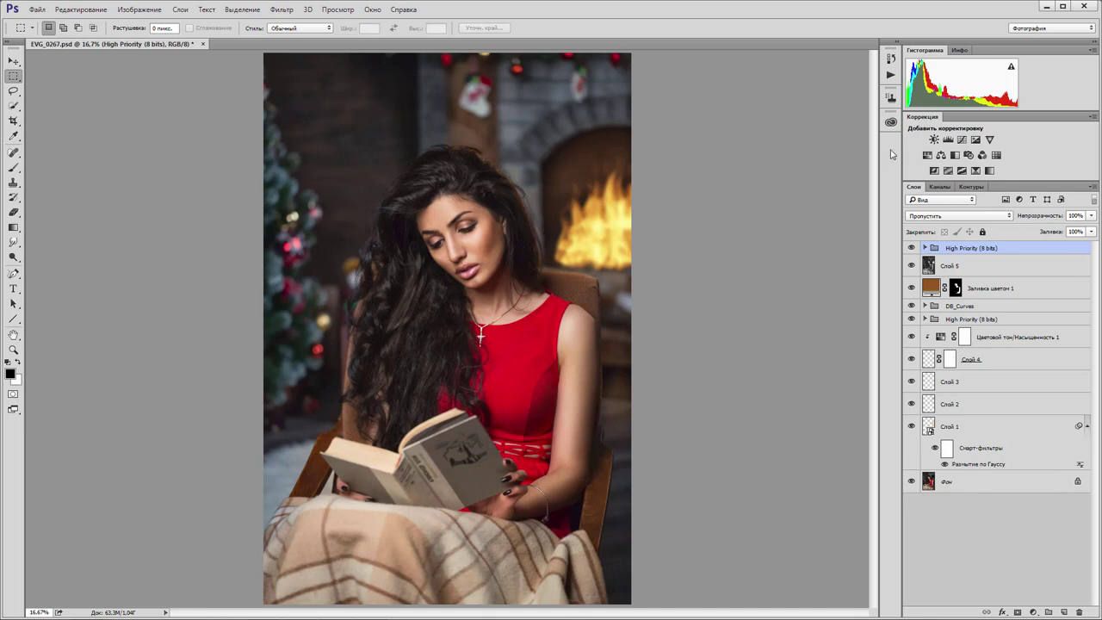
- Open Панель Ретушь 2014 via Окно > Расширения and show it from its dock icon
left_click(375, 11)
mouse_move(392, 60)
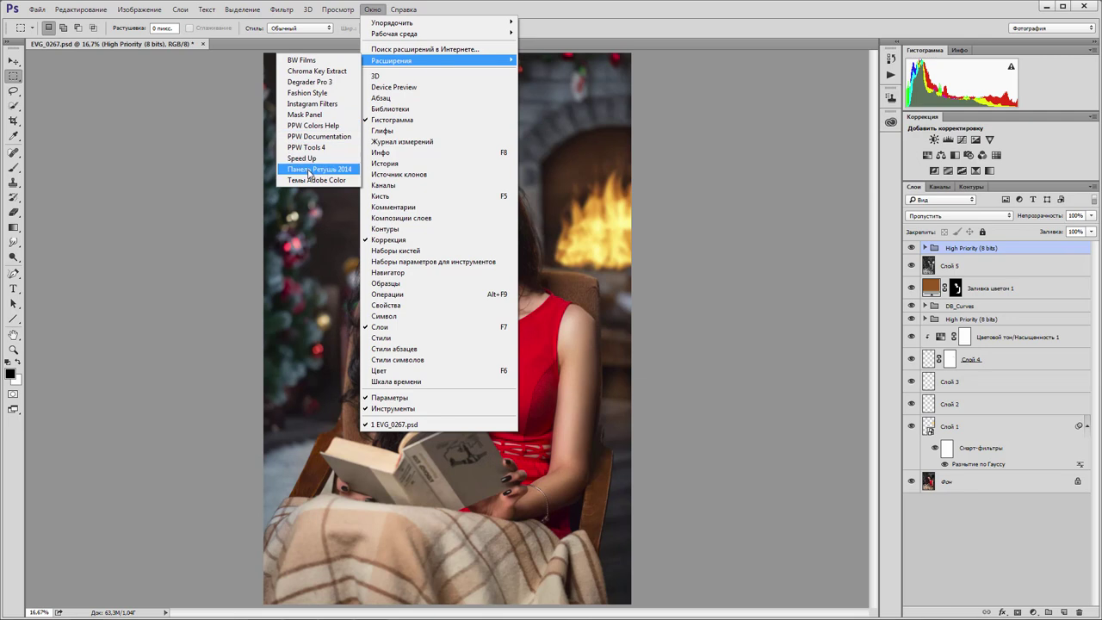
left_click(310, 169)
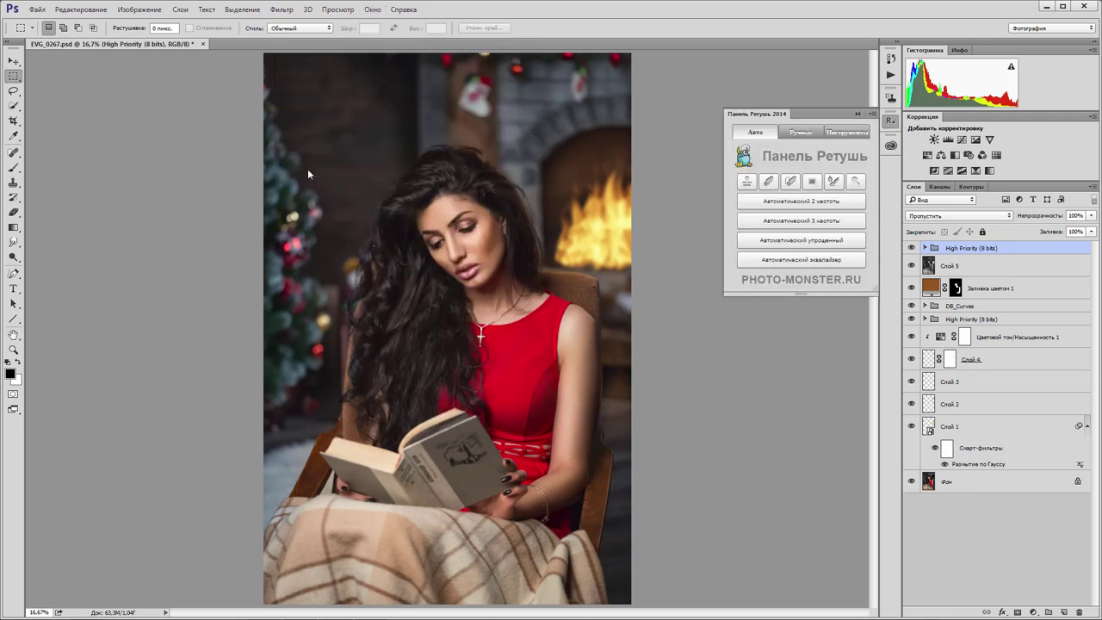
left_click(372, 11)
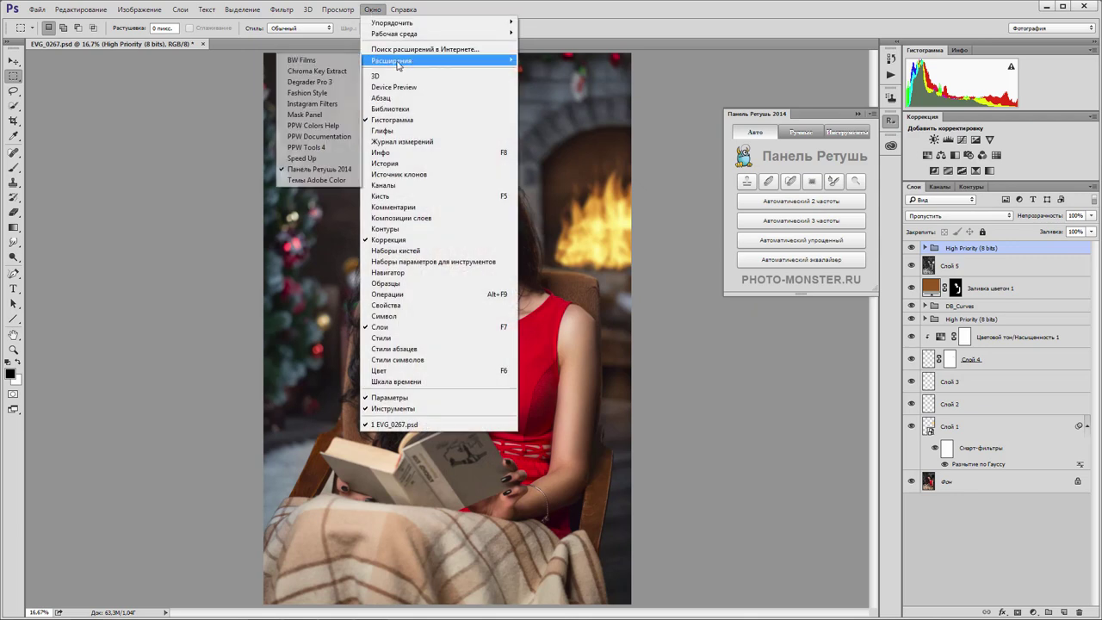
left_click(602, 24)
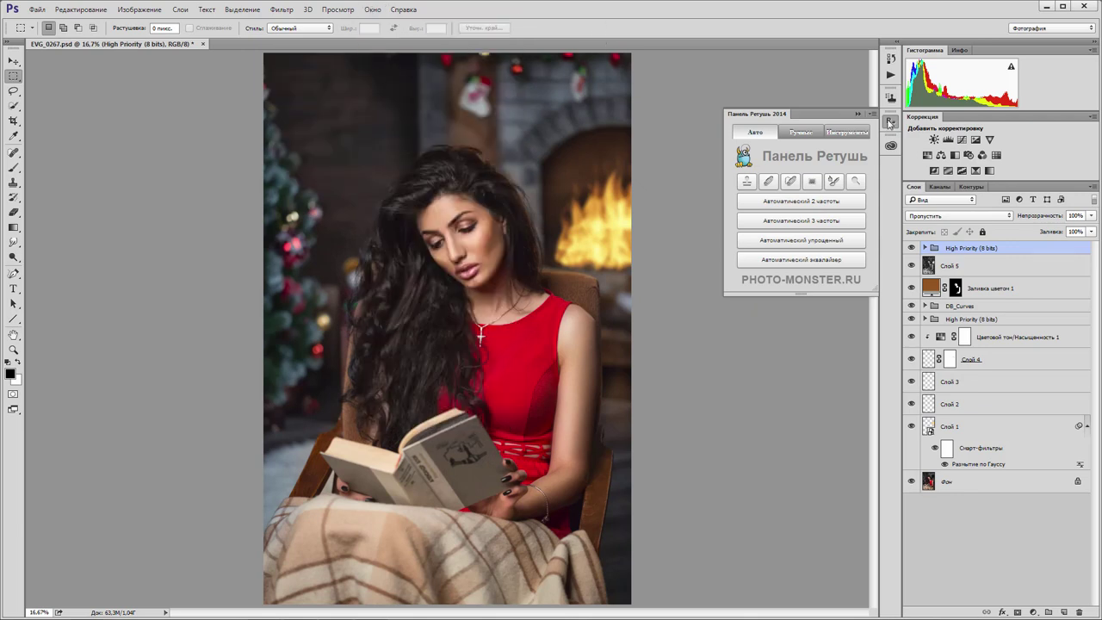
left_click(889, 123)
- Collapse Панель Ретушь 2014 into the dock and bring the Инфо tab to the front
left_click(890, 123)
left_click(890, 122)
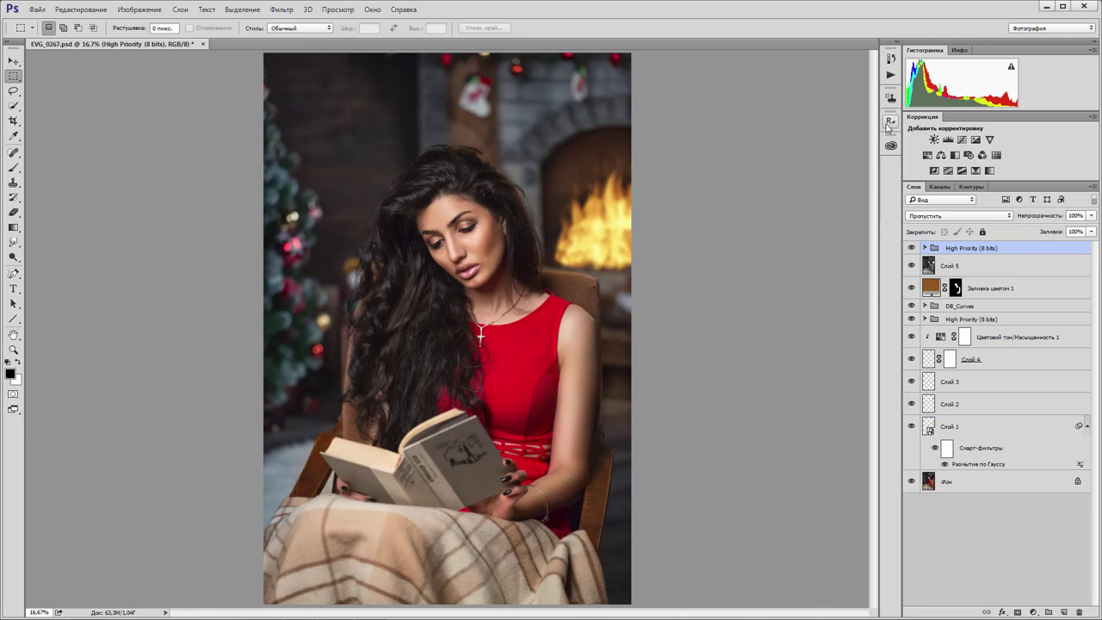
left_click(960, 50)
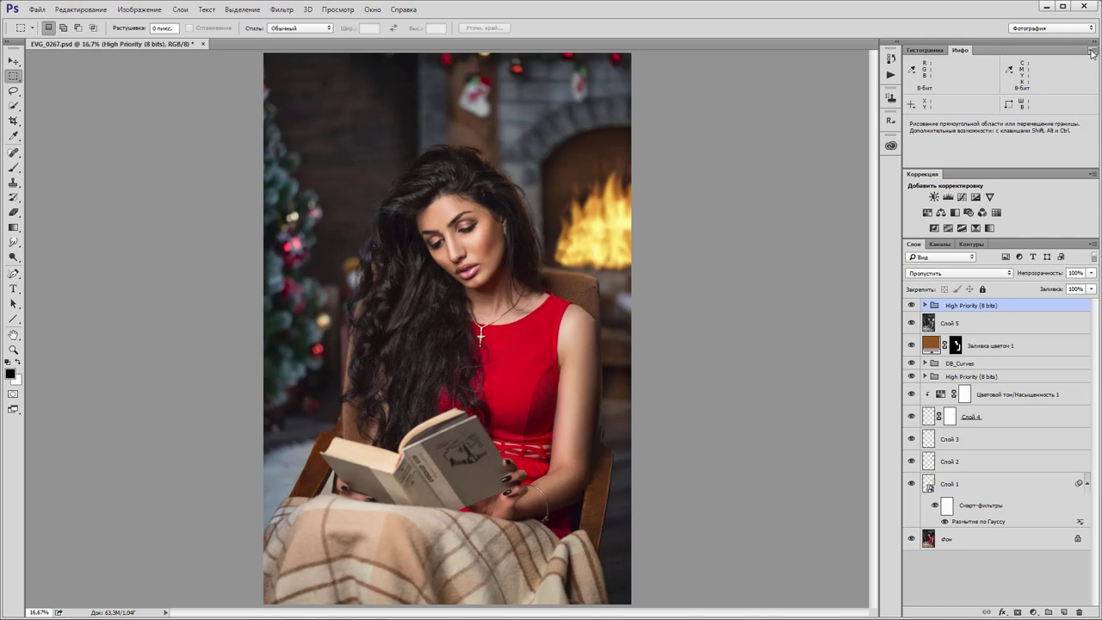
- In Info Panel Options, set the second colour readout mode to Цвета Lab
left_click(1093, 53)
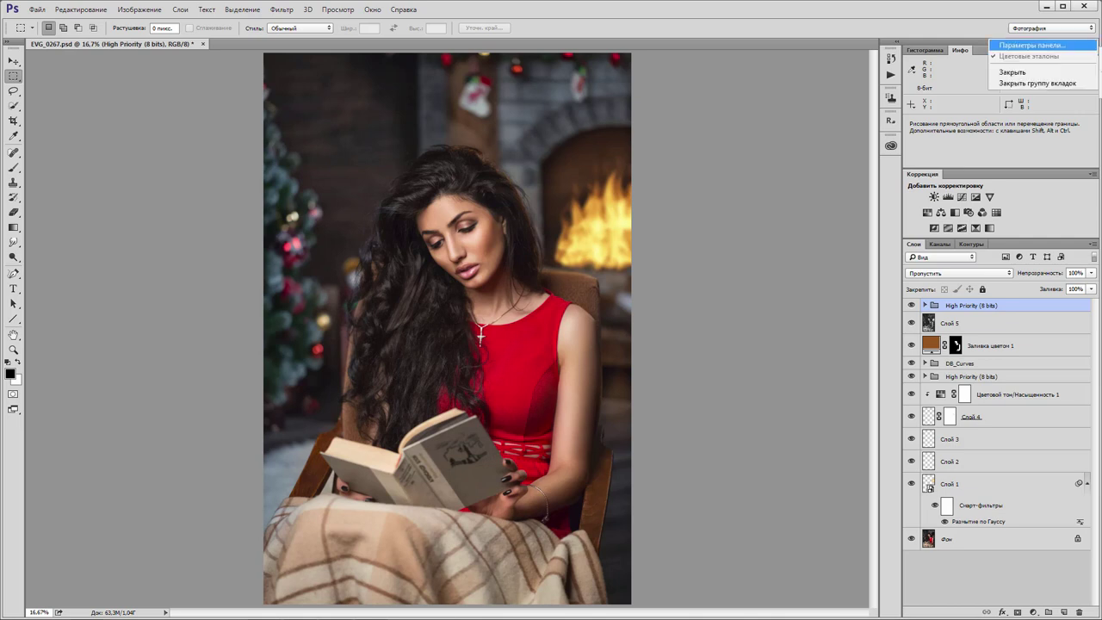
left_click(1030, 45)
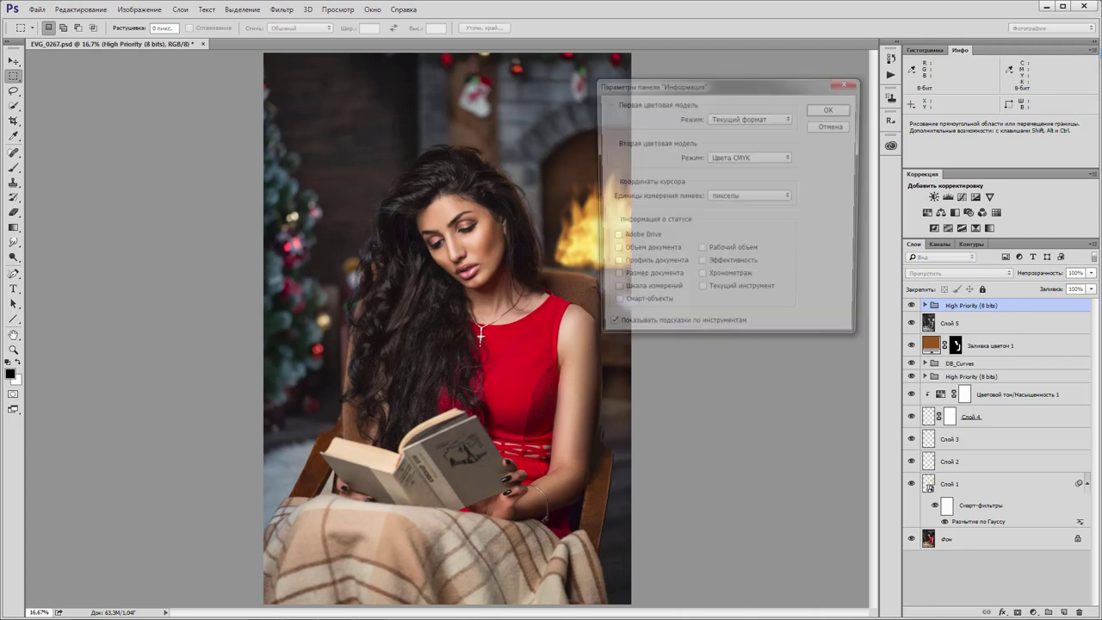
left_click_drag(702, 85, 693, 144)
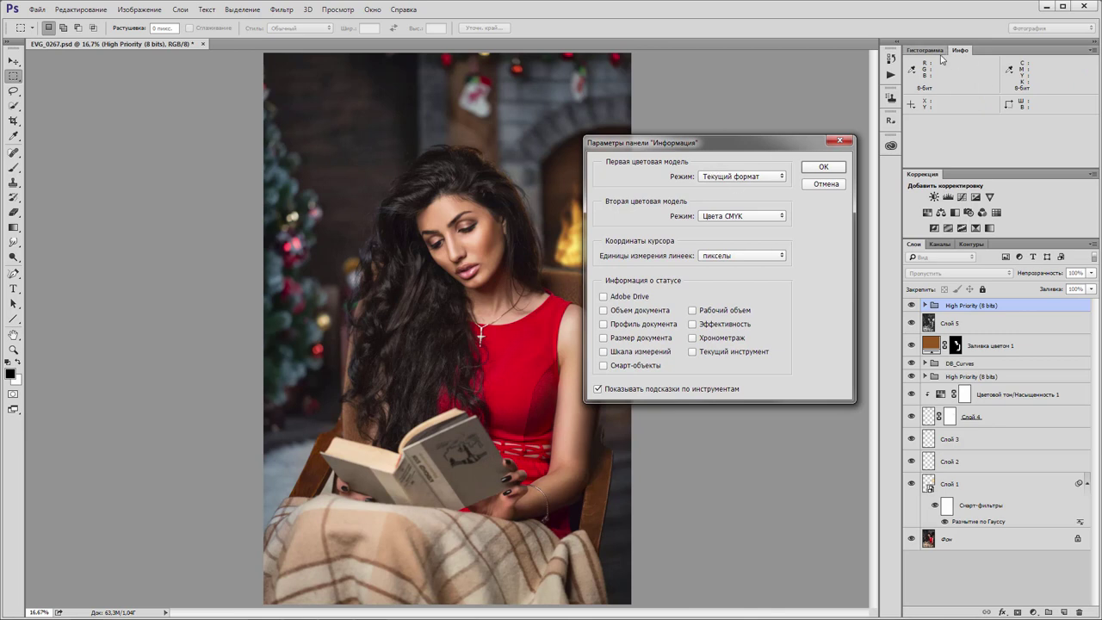
left_click(772, 217)
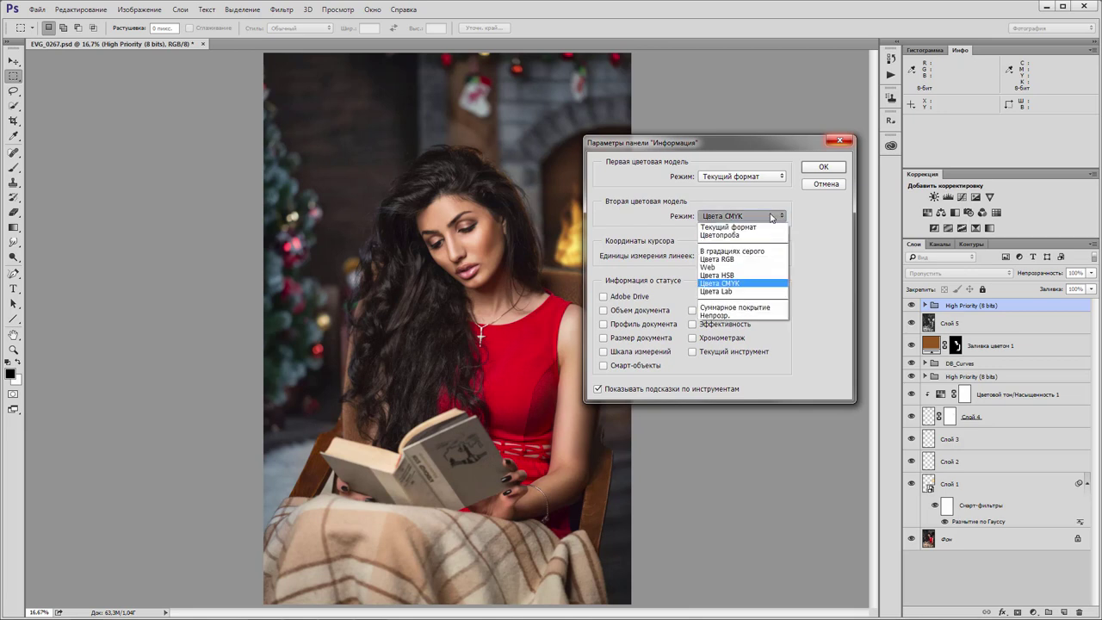
left_click(730, 294)
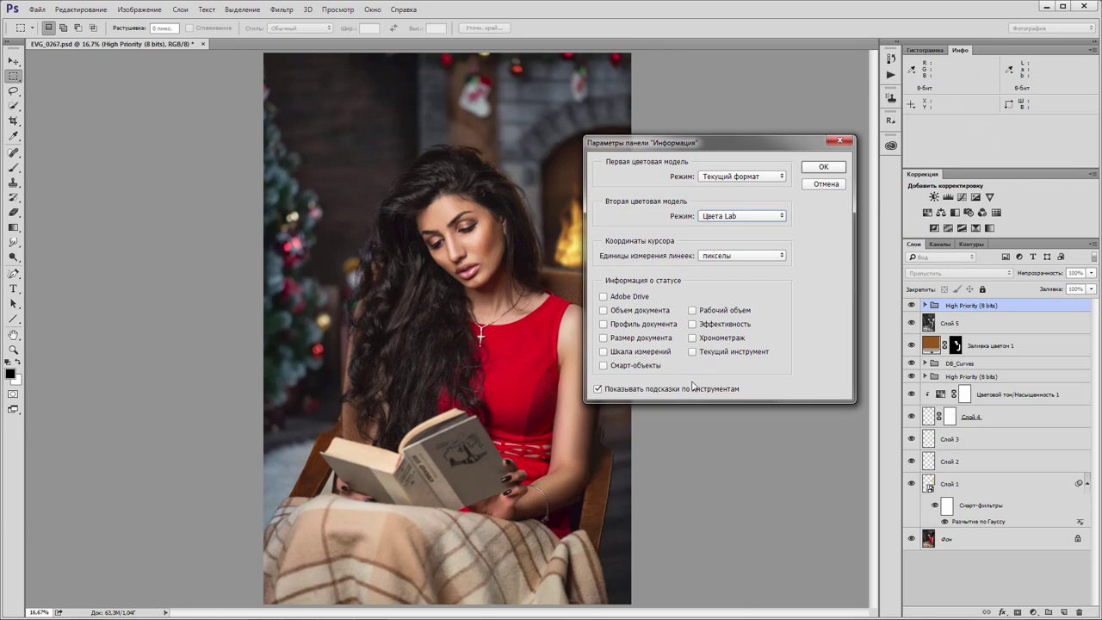
- Enable the Объем документа, Профиль документа, Размер документа, Шкала измерений and Текущий инструмент status lines
left_click(603, 324)
left_click(603, 339)
left_click(692, 352)
left_click(603, 352)
left_click(604, 310)
- Confirm the Info panel options so it shows Lab readouts, document dimensions and scale
left_click(823, 168)
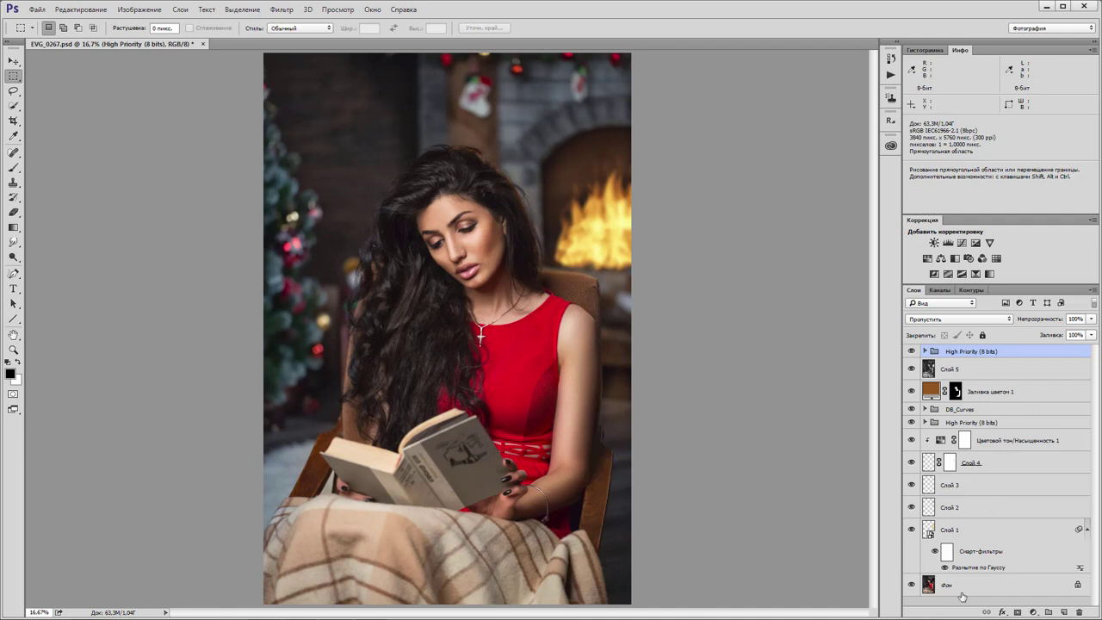
left_click(1094, 292)
left_click(1094, 292)
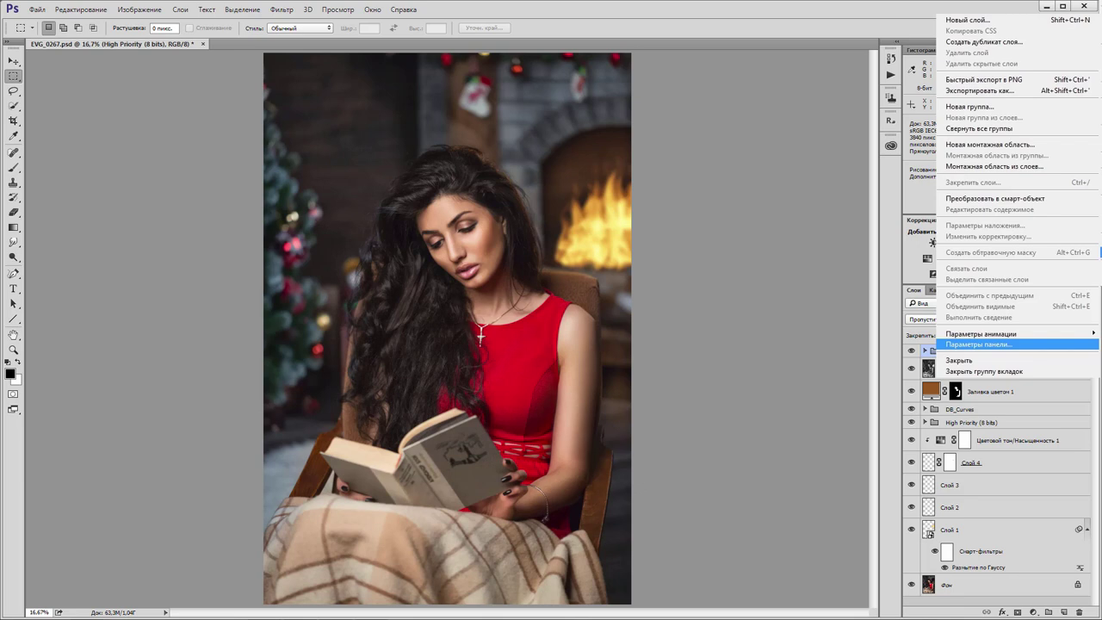
left_click(981, 344)
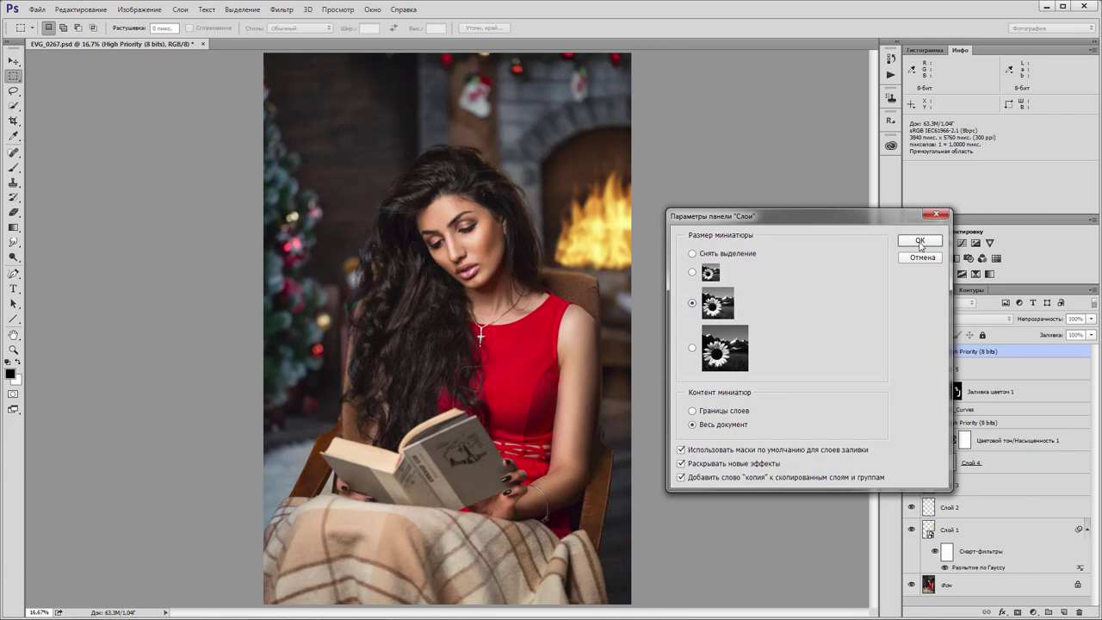
left_click(920, 241)
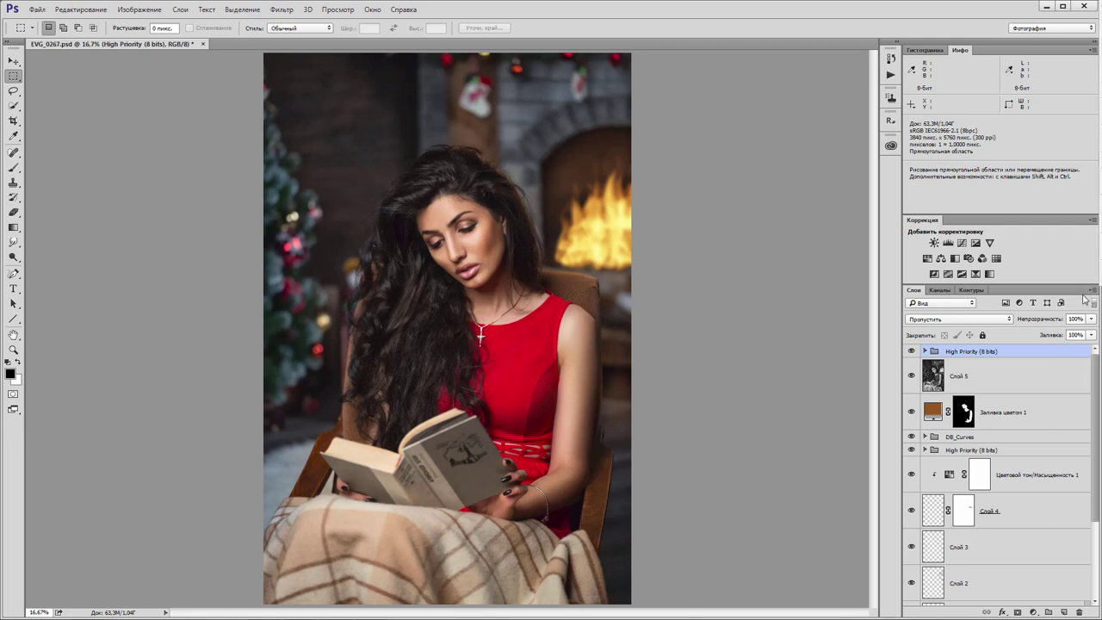
left_click(949, 551)
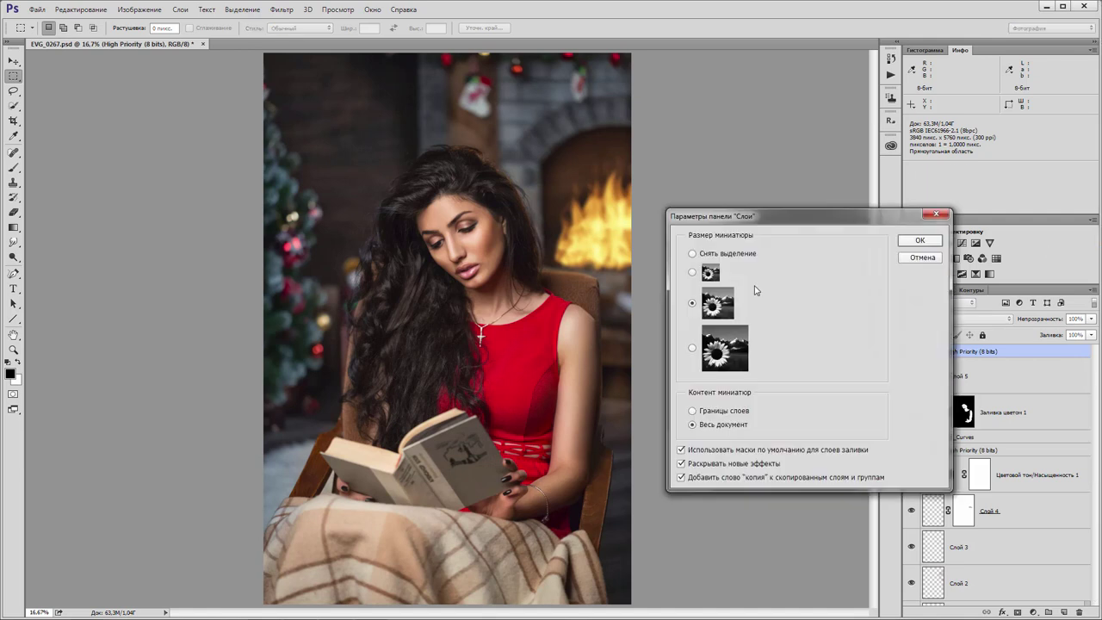
left_click(694, 275)
left_click(919, 242)
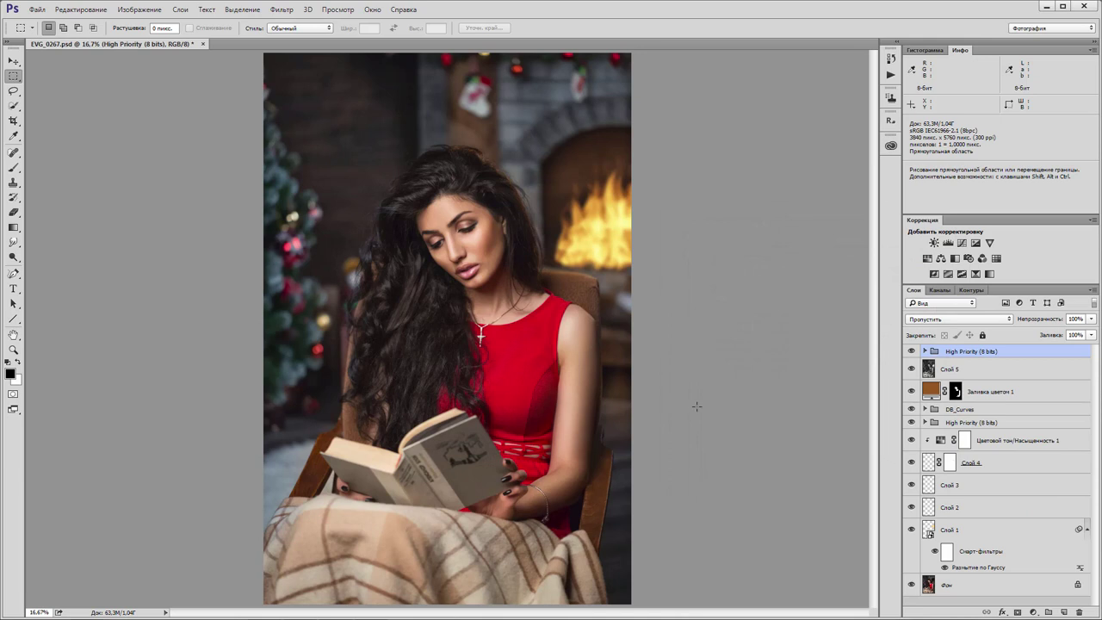